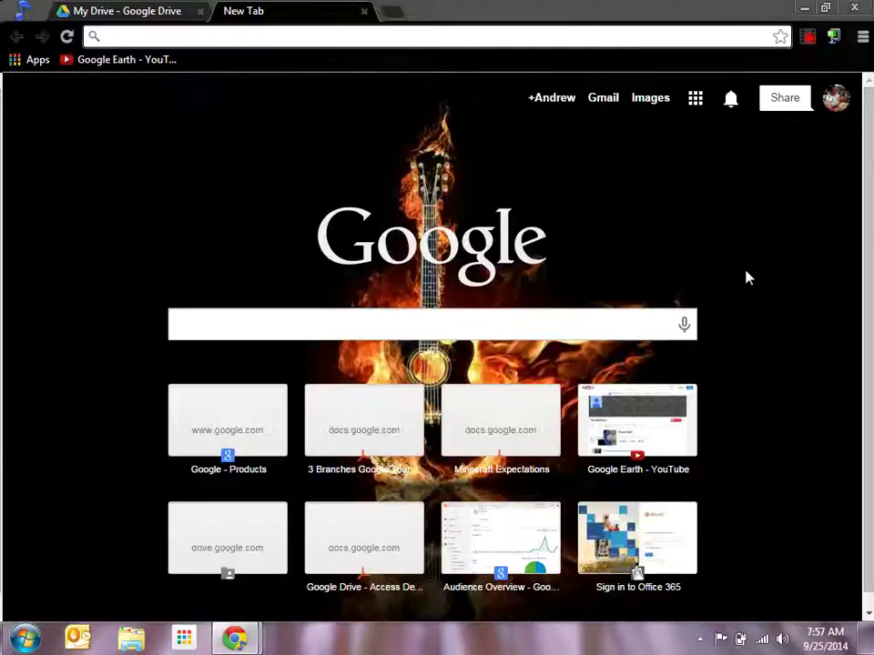
- Open the Google Cloud Print page from the full list of Google products
left_click(695, 100)
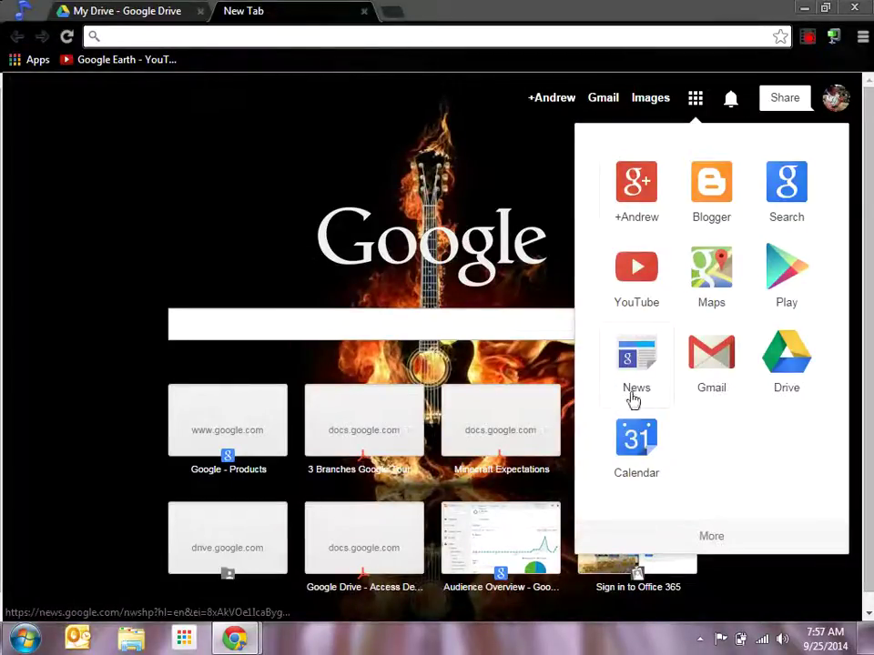
left_click(712, 538)
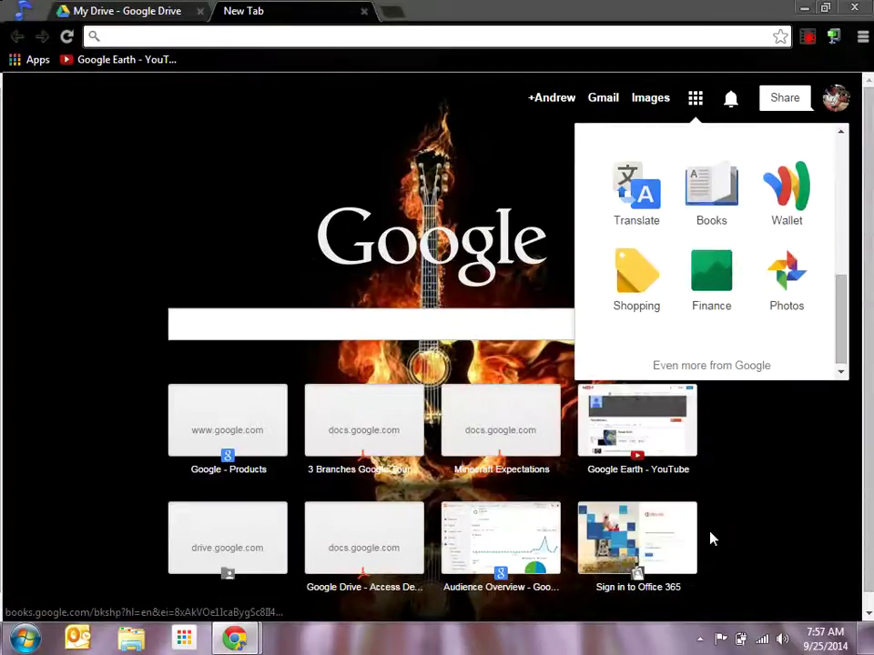
left_click(713, 366)
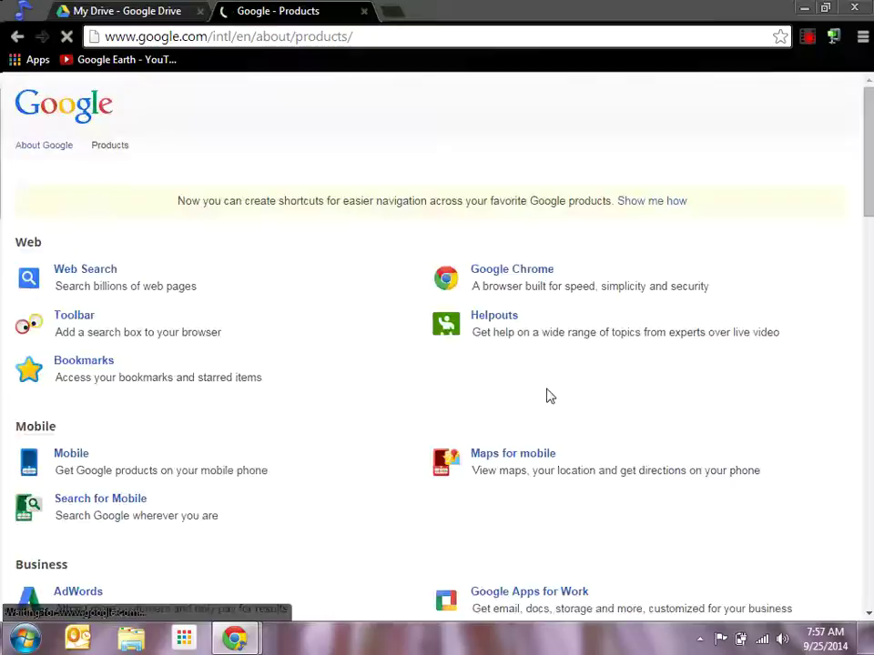
scroll(404, 417, "down", 4)
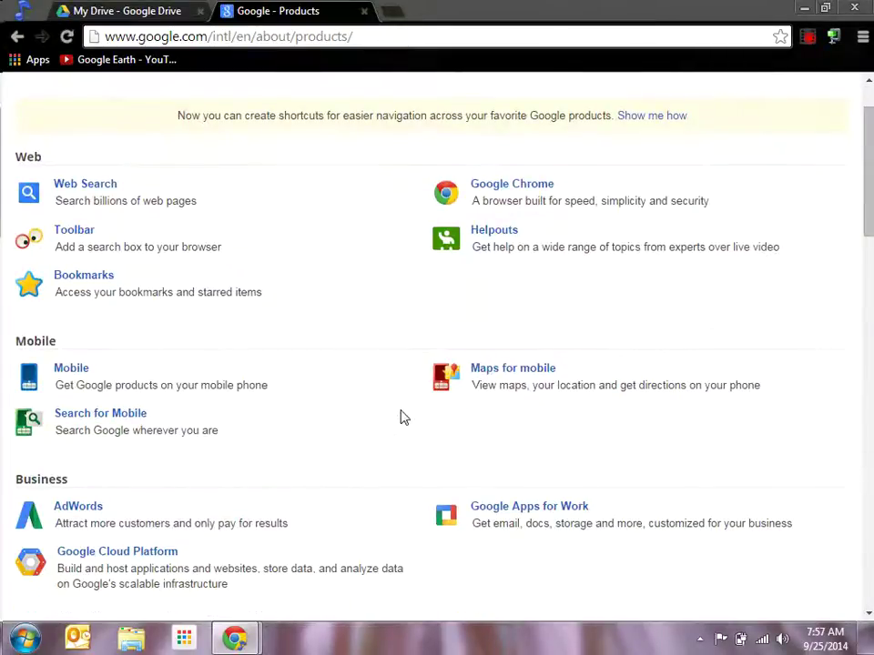
scroll(404, 417, "down", 7)
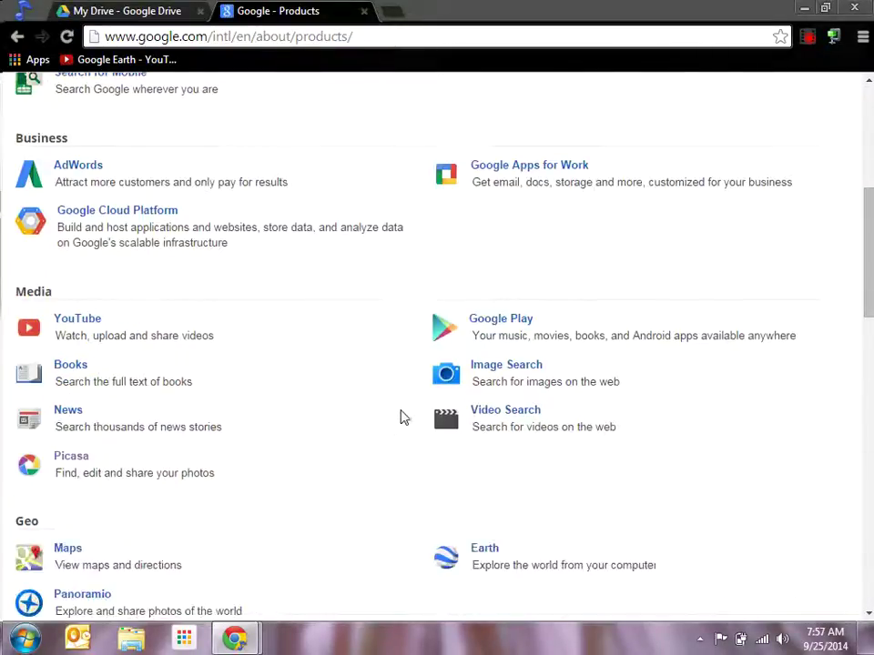
scroll(404, 417, "down", 3)
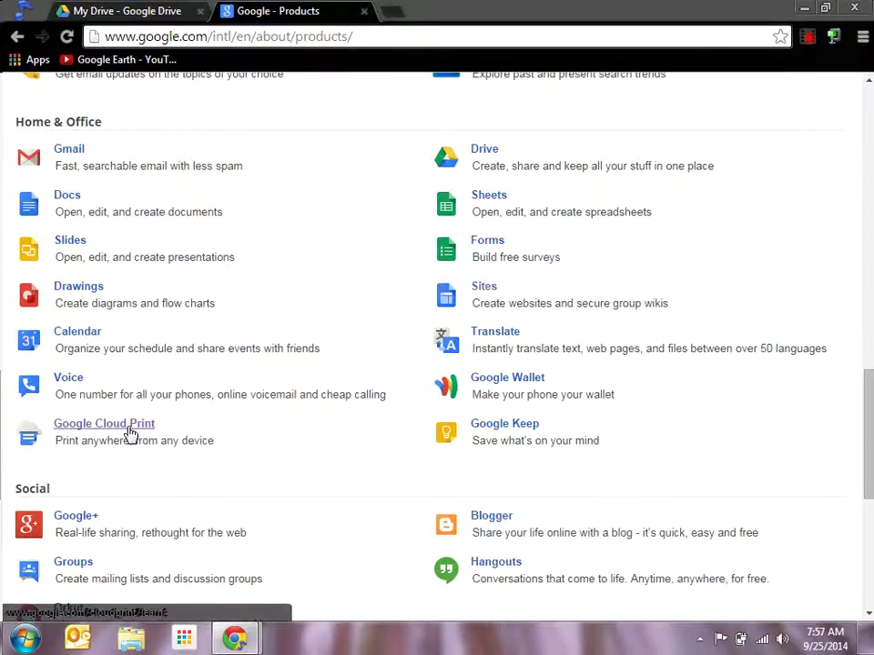
left_click(130, 435)
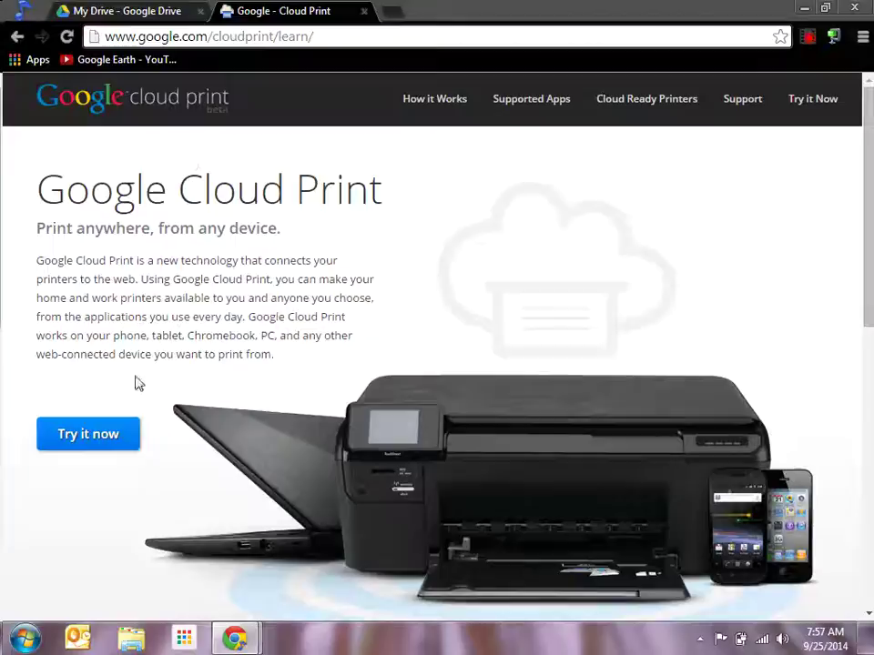
- Open the account's Cloud Print printer management and read the instructions for connecting a classic printer
left_click(109, 443)
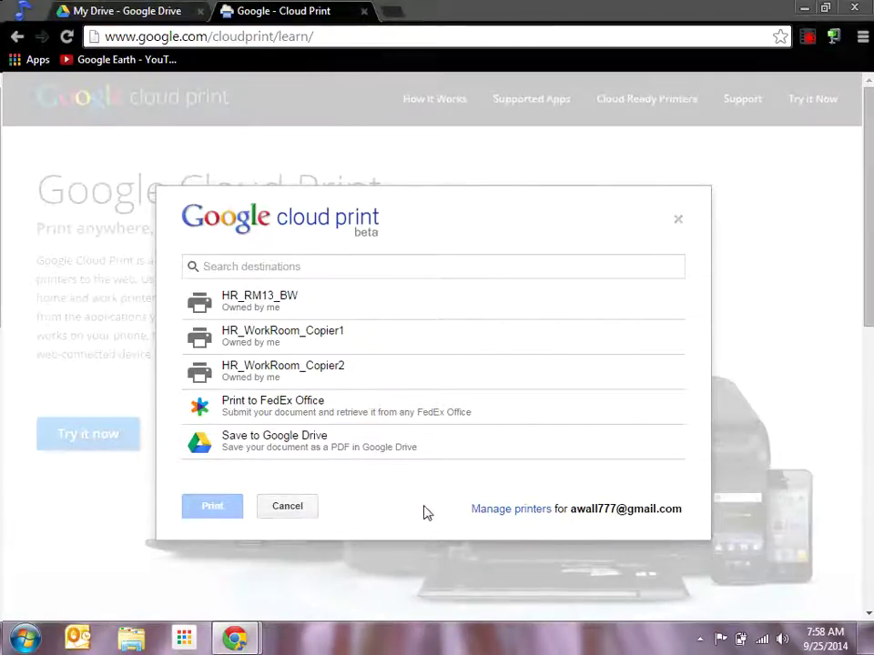
left_click(511, 510)
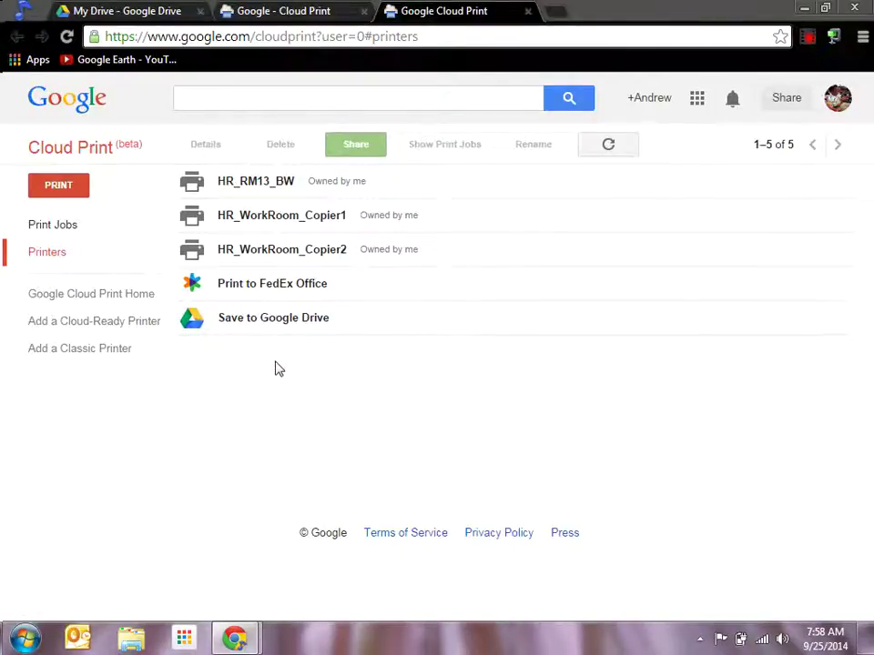
left_click(91, 351)
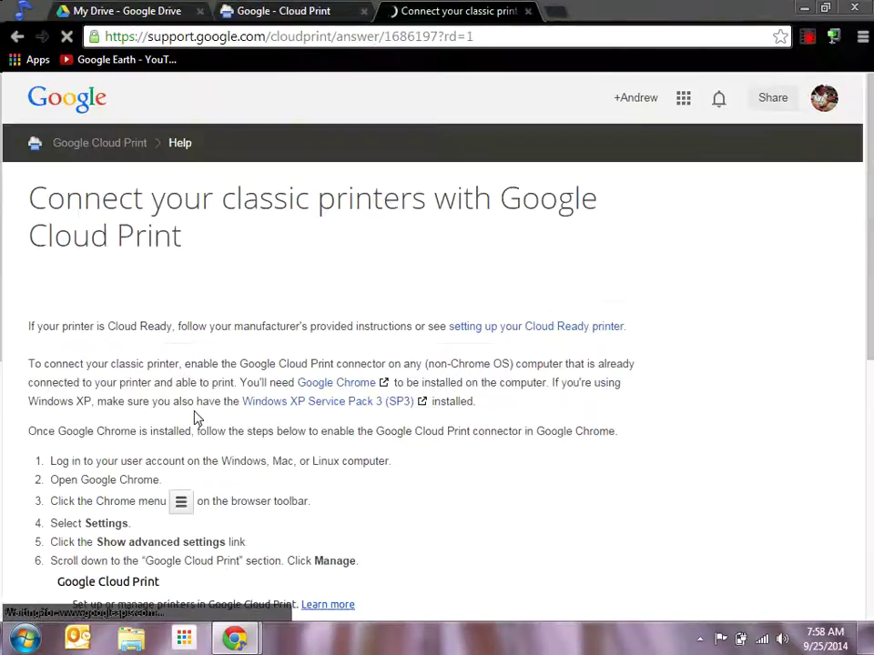
scroll(437, 355, "down", 2)
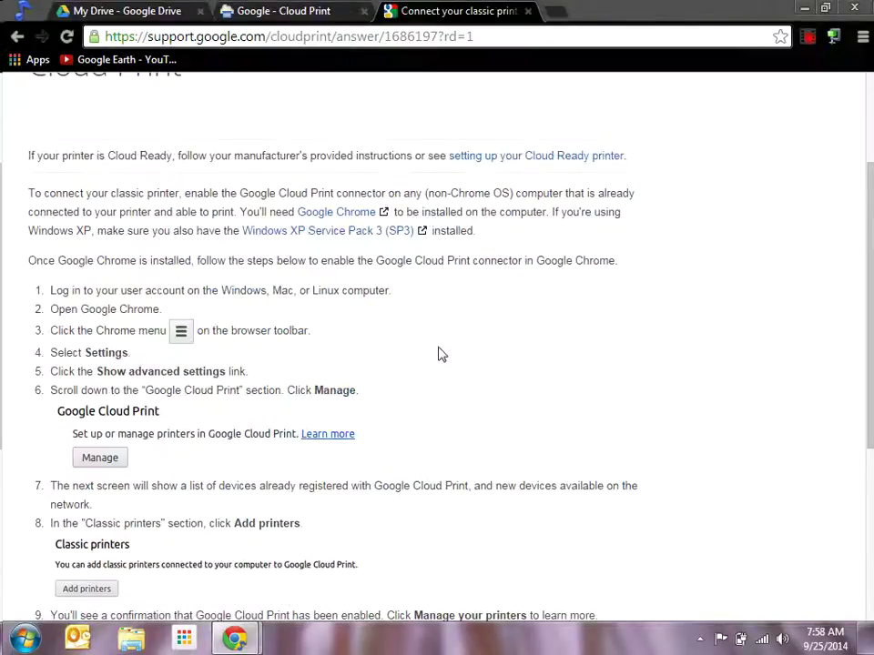
scroll(438, 354, "down", 1)
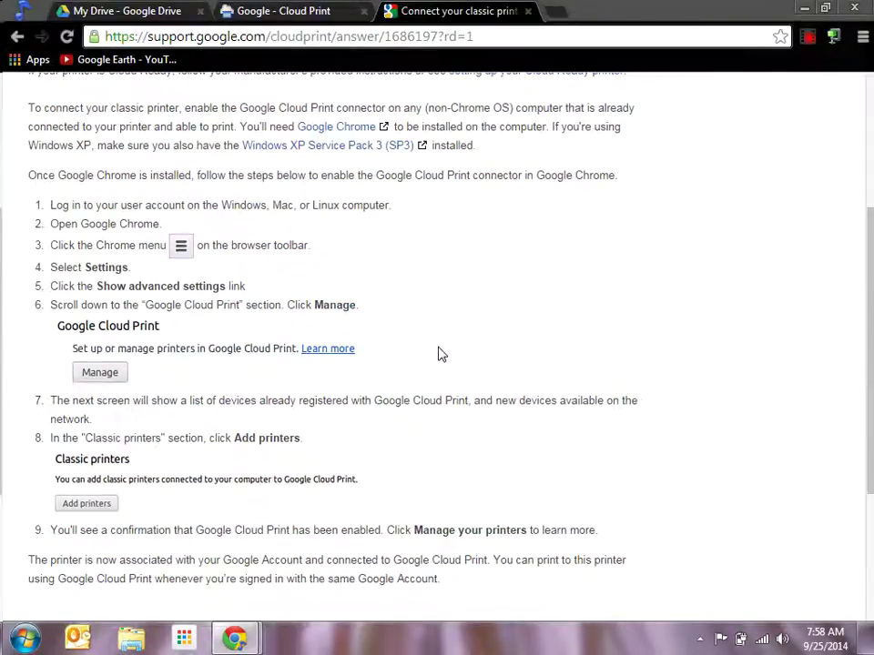
scroll(438, 354, "down", 1)
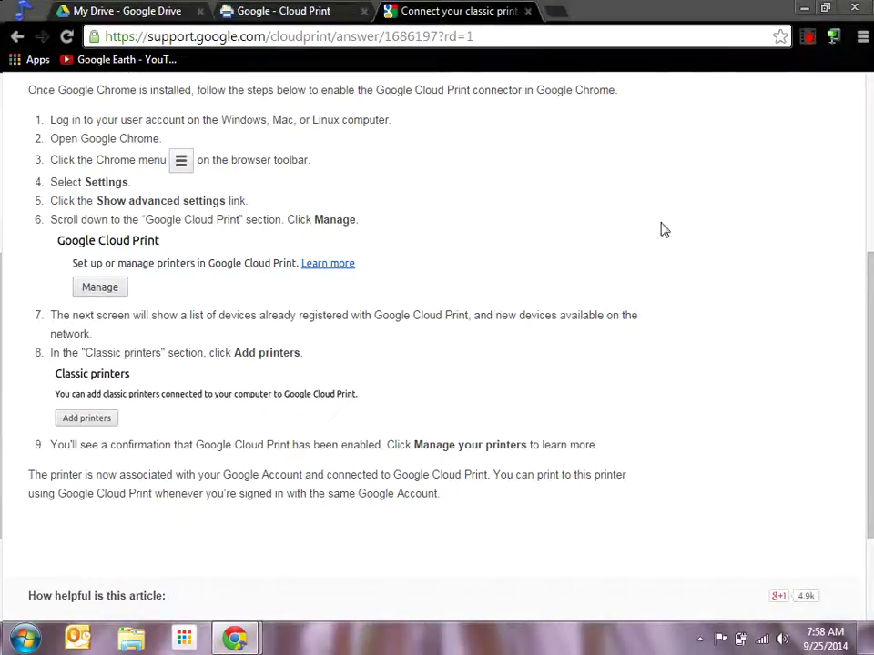
- Open the Google Cloud Print device management page from Chrome's advanced settings
left_click(861, 43)
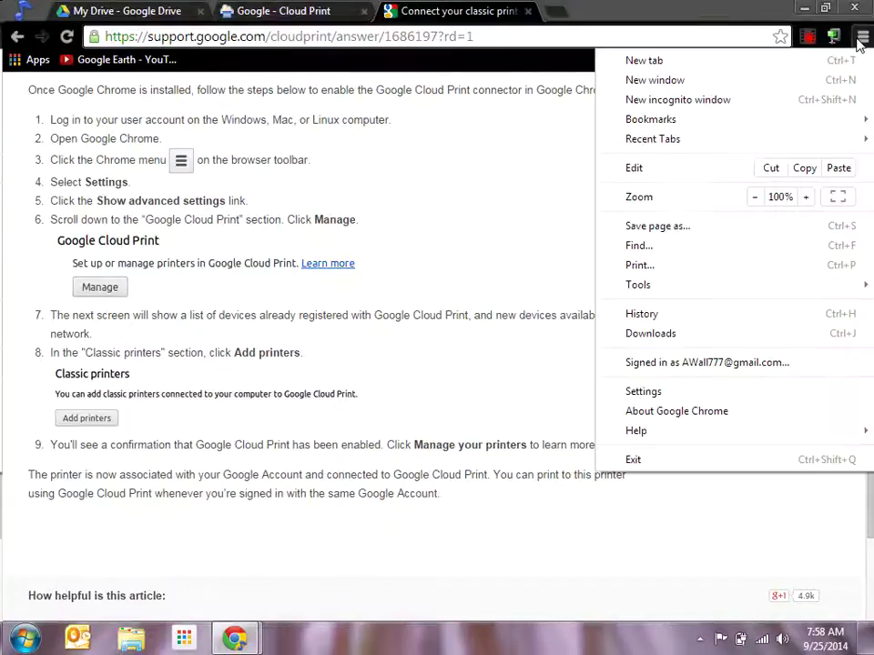
left_click(673, 395)
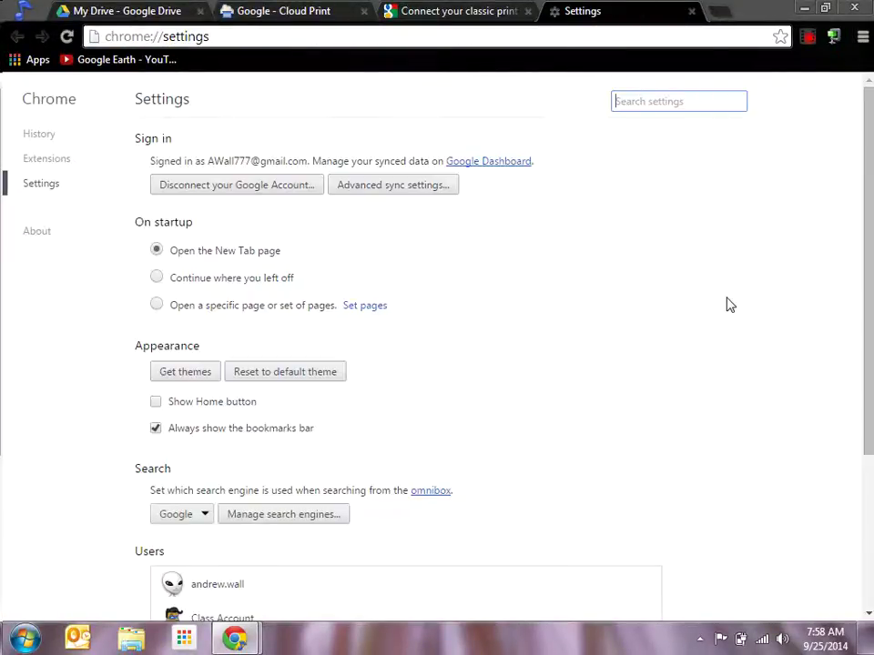
scroll(773, 394, "down", 3)
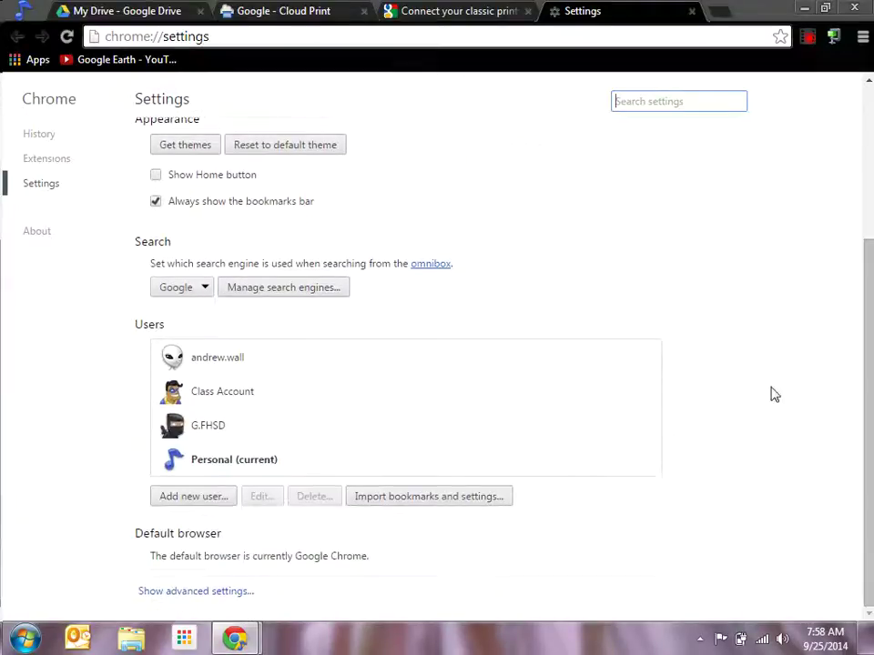
left_click(219, 592)
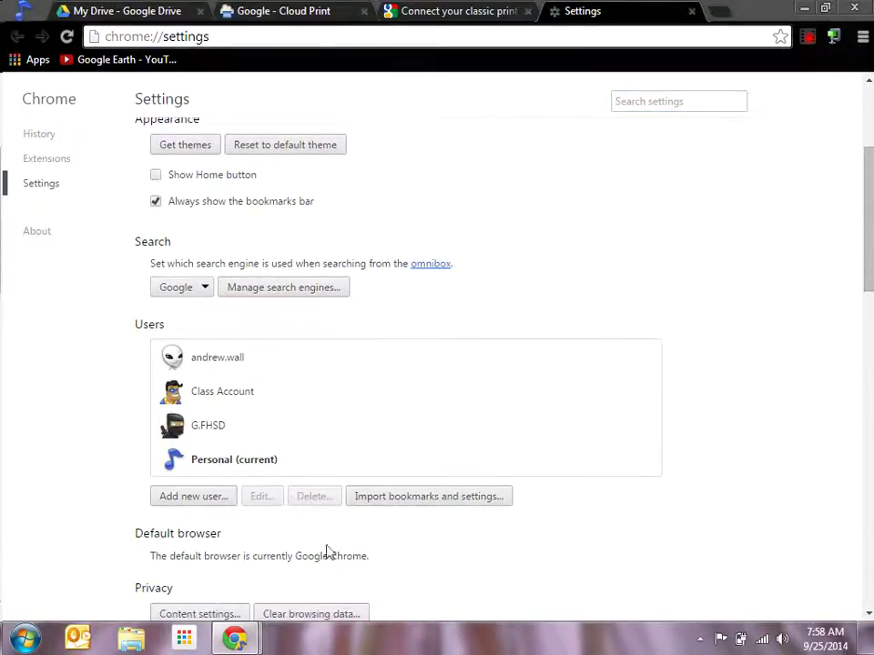
left_click_drag(866, 242, 854, 520)
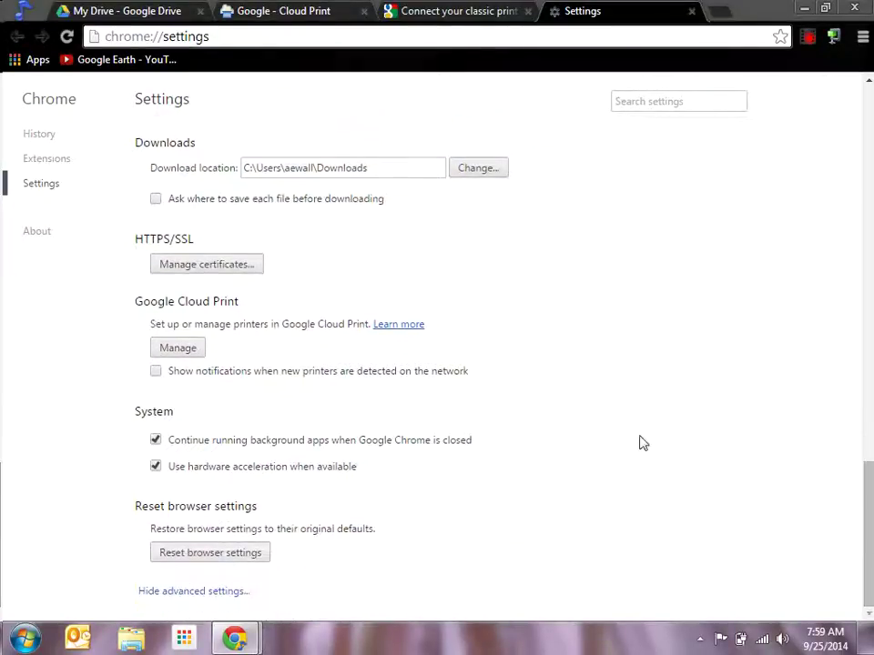
left_click(179, 349)
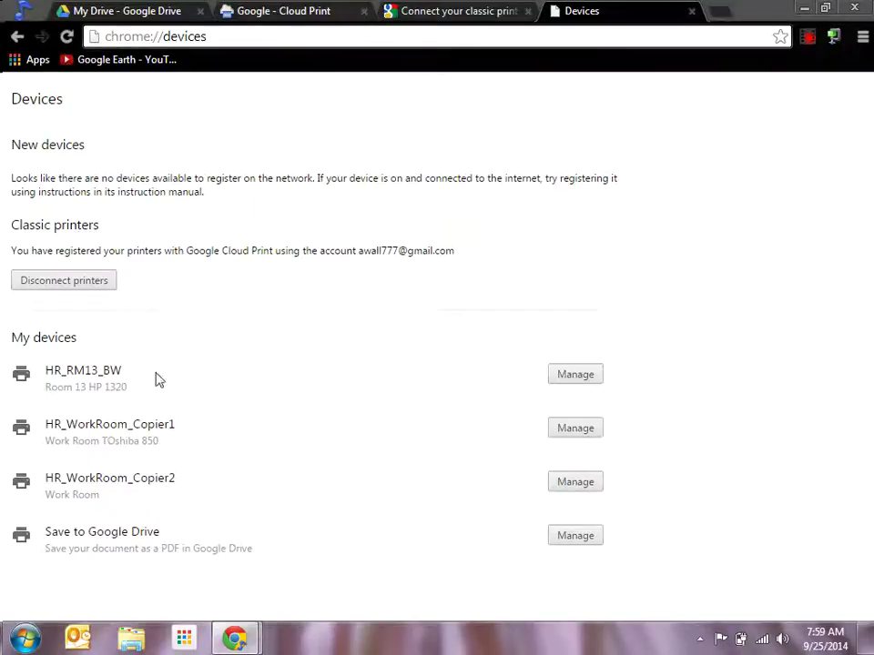
- Disconnect the registered classic printers and start adding printers to Google Cloud Print again
left_click(93, 282)
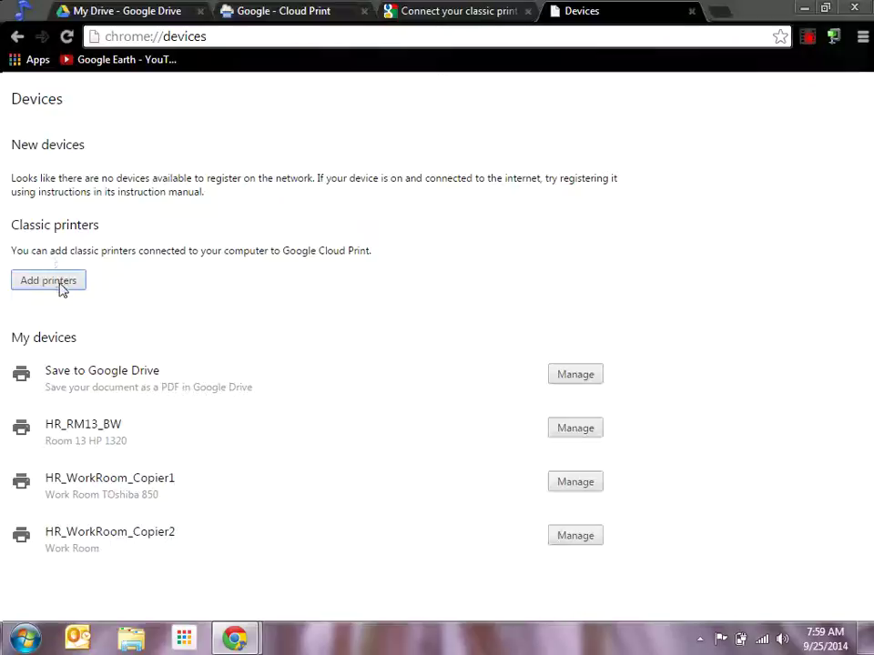
left_click(60, 284)
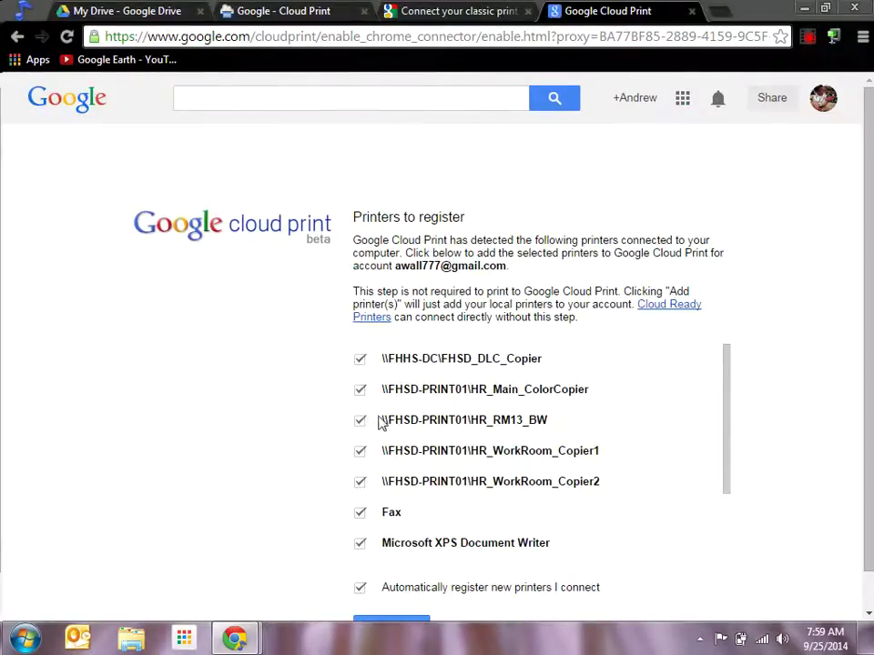
mouse_move(722, 408)
left_mouse_down()
mouse_move(722, 488)
mouse_move(722, 398)
left_mouse_up()
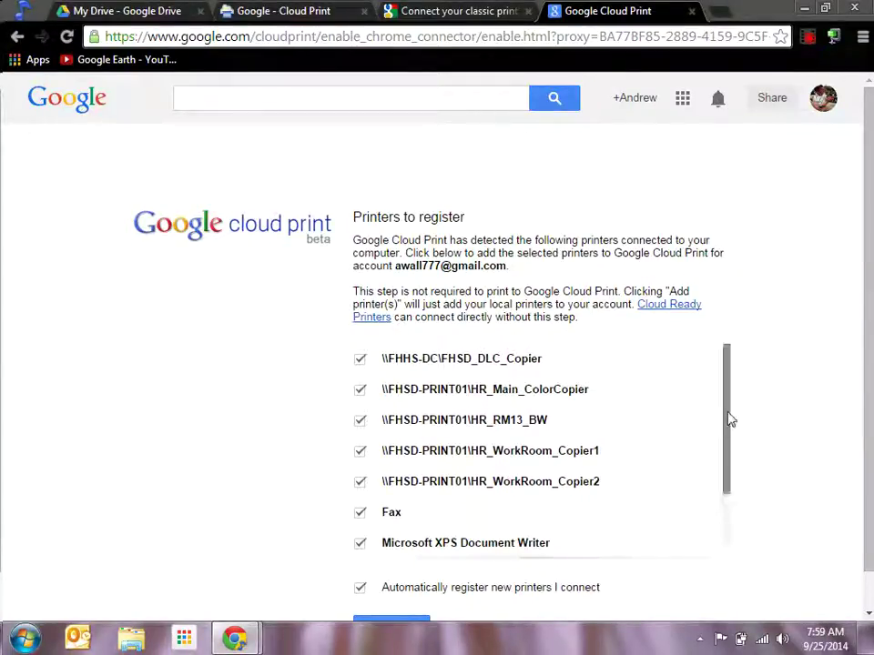
- Exclude SMART Notebook Document Writer, Send To OneNote 2013 and 2010, Microsoft XPS Document Writer, Fax and FHSD_DLC_Copier from the printers to register
left_click_drag(726, 410, 727, 478)
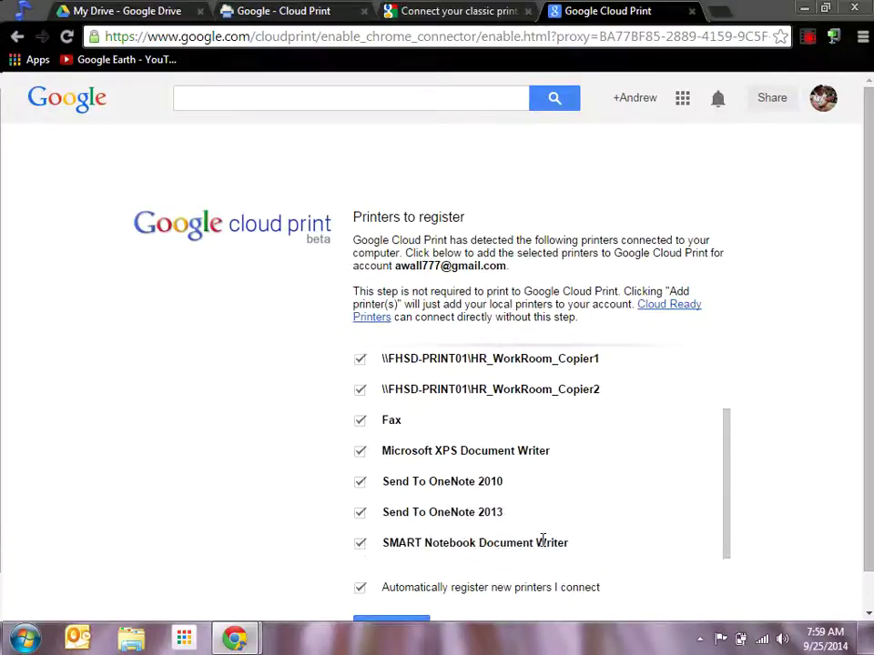
left_click(361, 545)
left_click(359, 513)
left_click(360, 482)
left_click(360, 450)
left_click(359, 420)
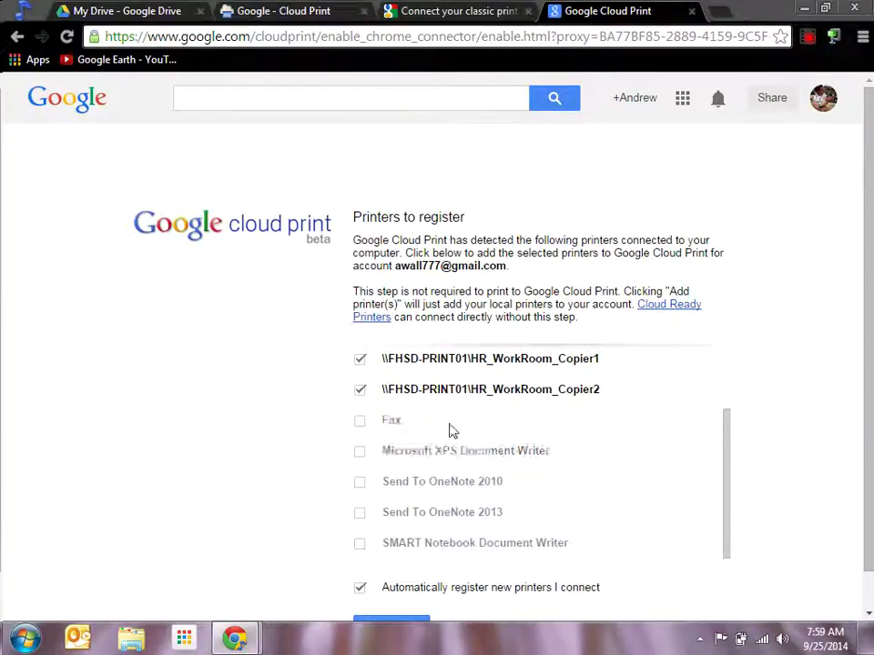
left_click_drag(726, 493, 724, 404)
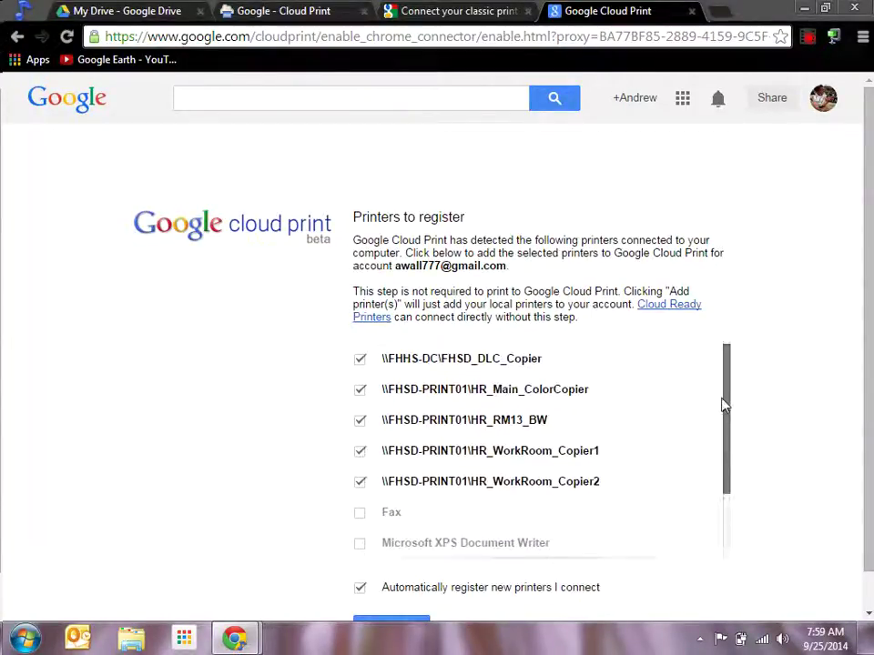
left_click(362, 362)
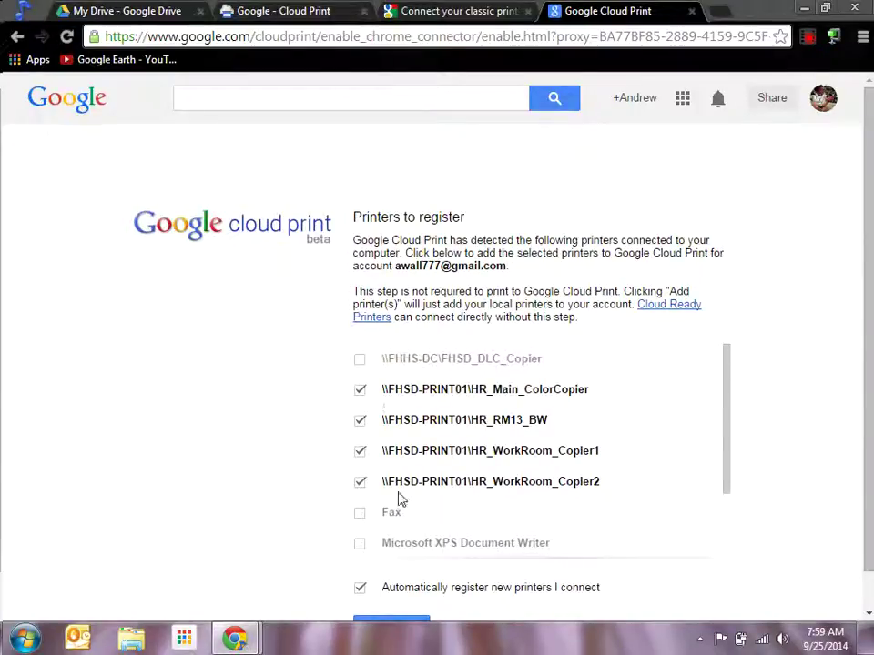
- Turn off automatic registration of newly connected printers and add the selected printers to Cloud Print
scroll(309, 509, "down", 1)
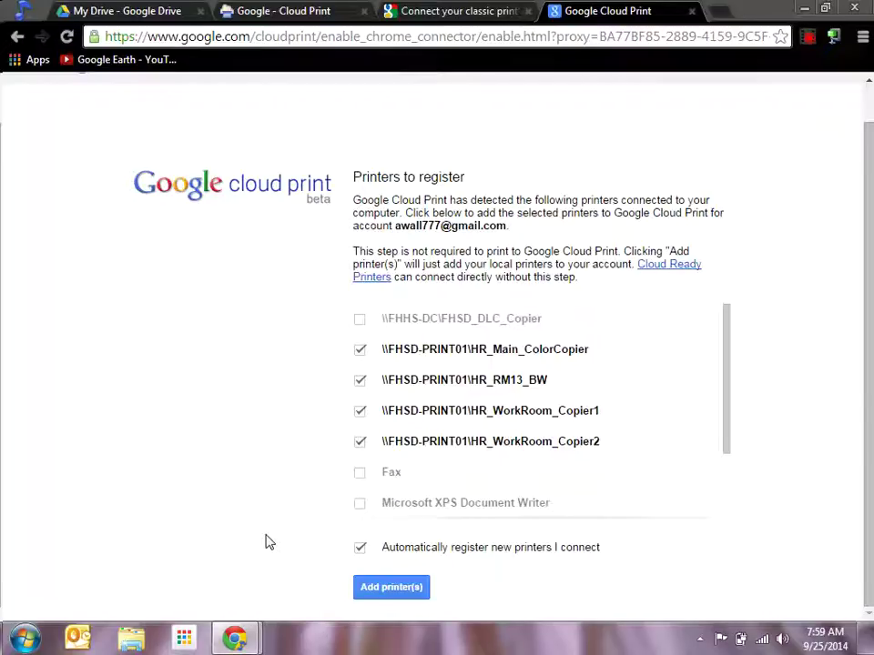
left_click(359, 549)
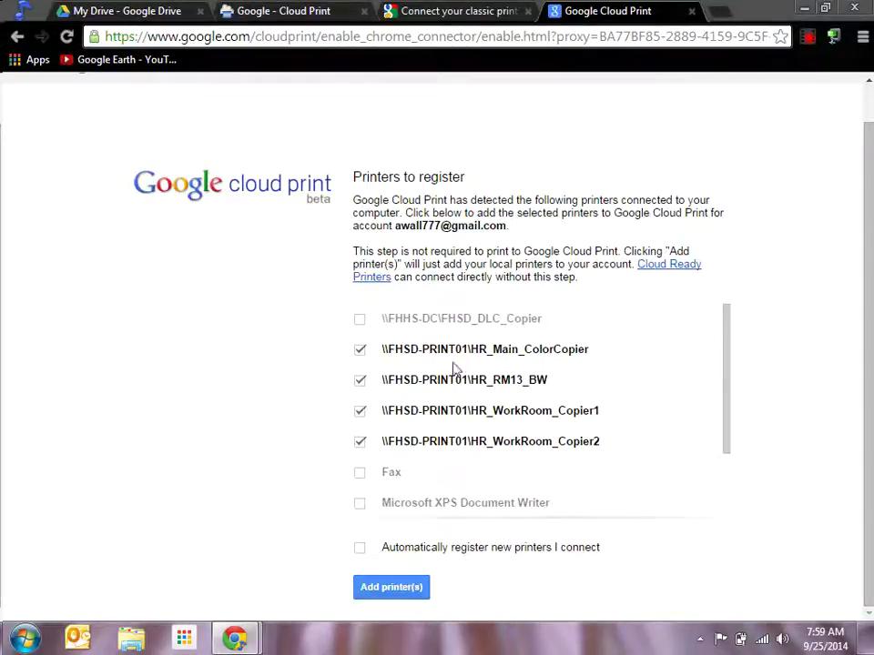
left_click(403, 589)
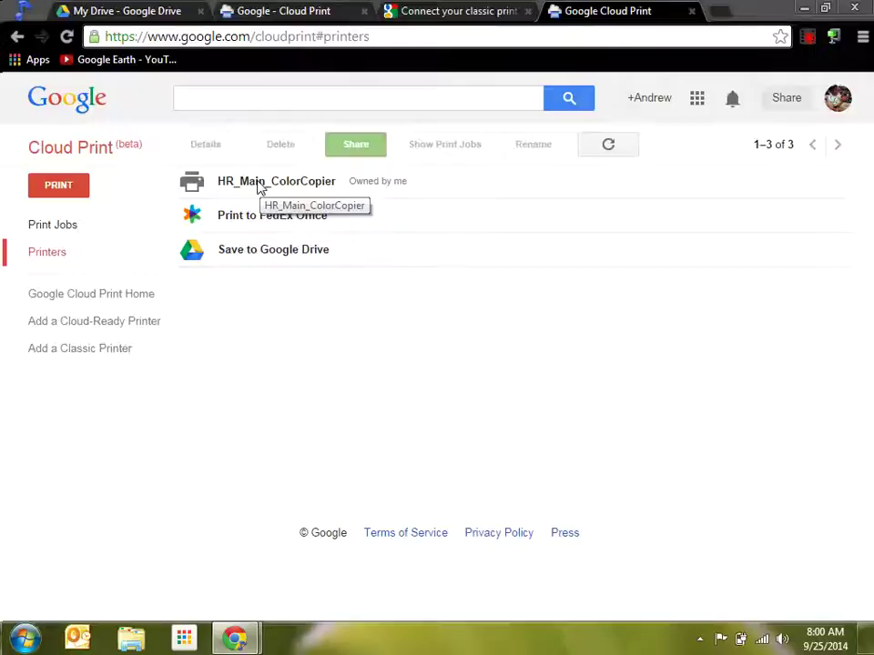
- Share HR_Main_ColorCopier with another person's Gmail address, giving them "Can print" access
left_click(260, 187)
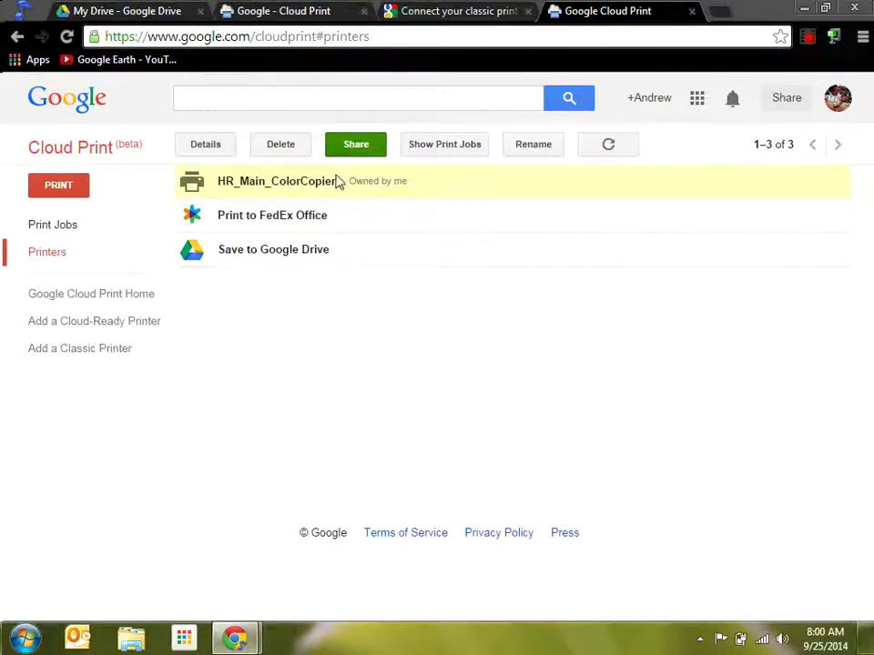
left_click(357, 148)
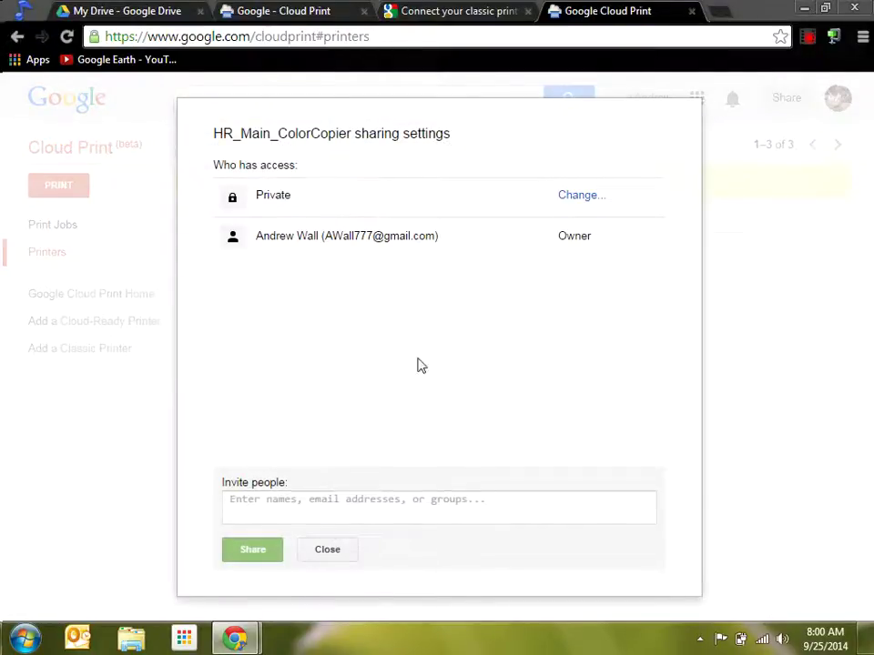
left_click(465, 498)
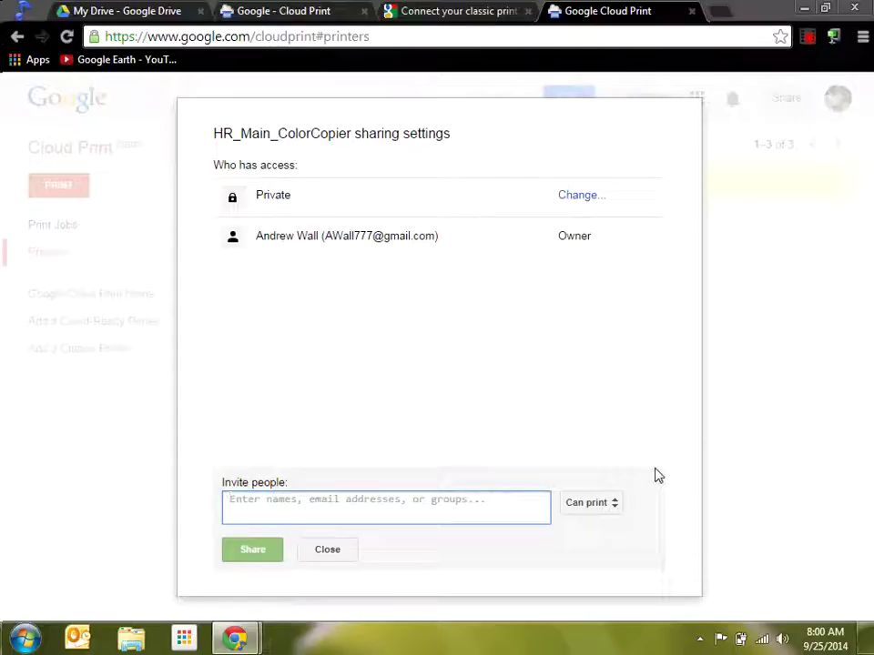
type("mrwa")
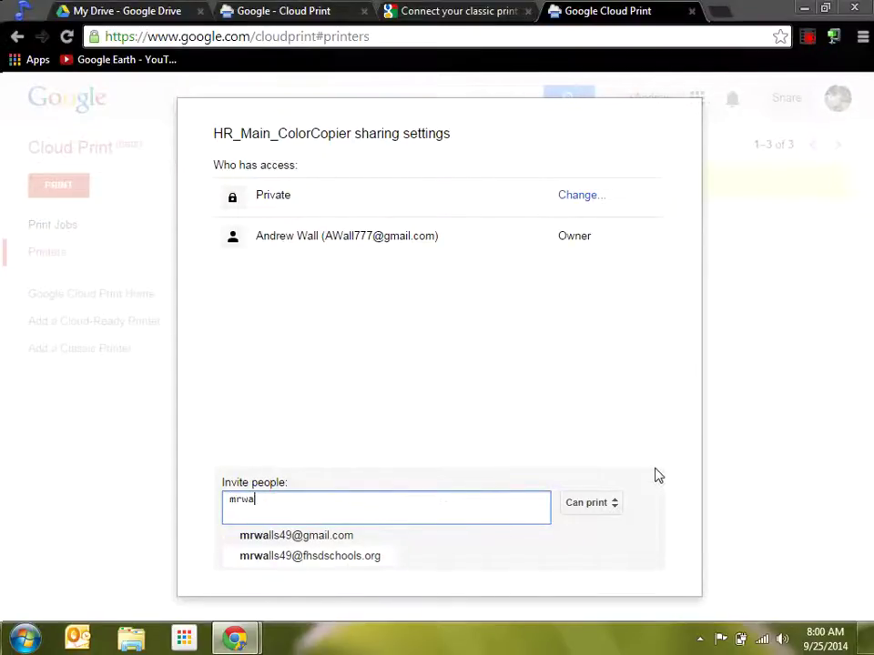
left_click(344, 539)
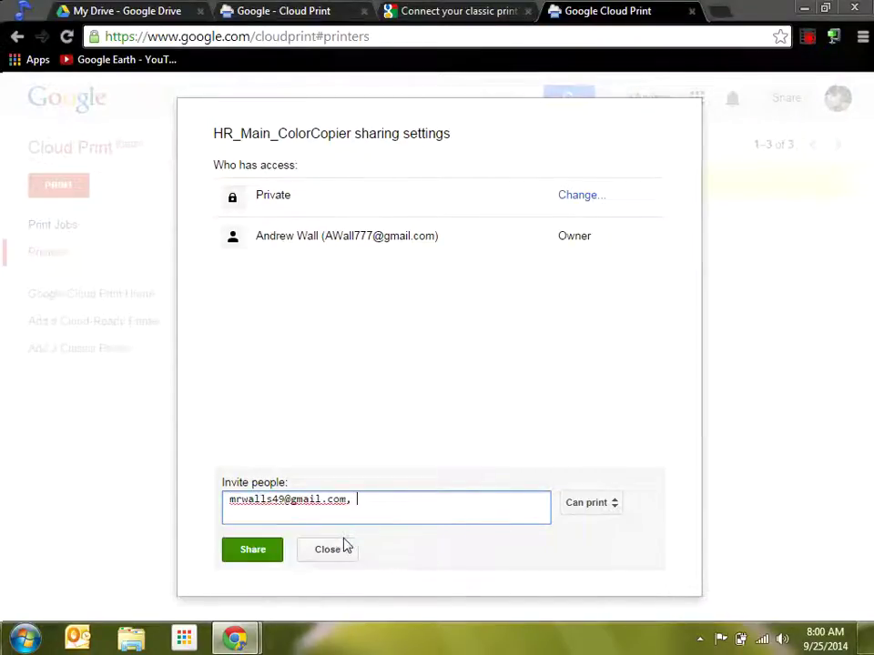
left_click(247, 562)
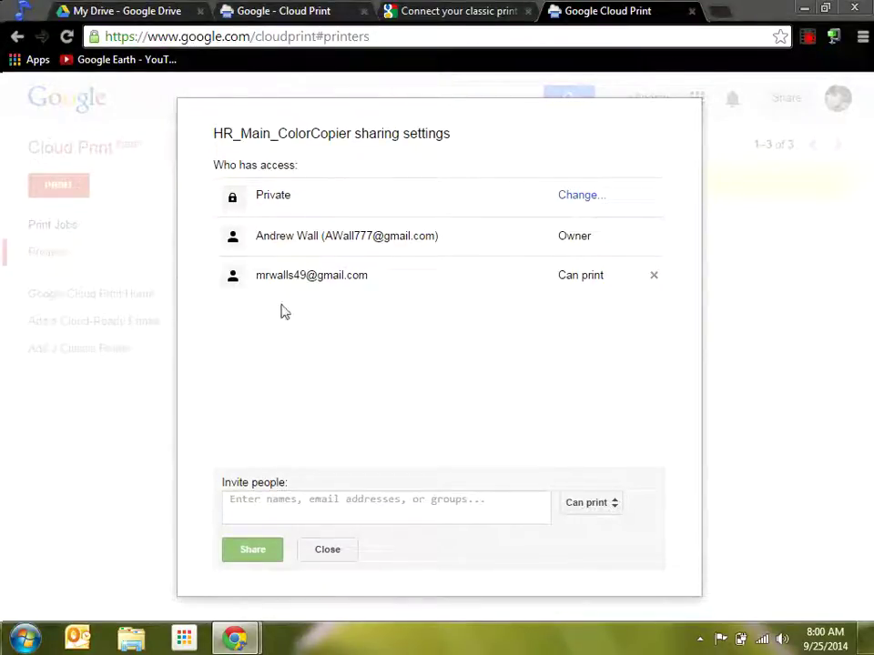
left_click(328, 554)
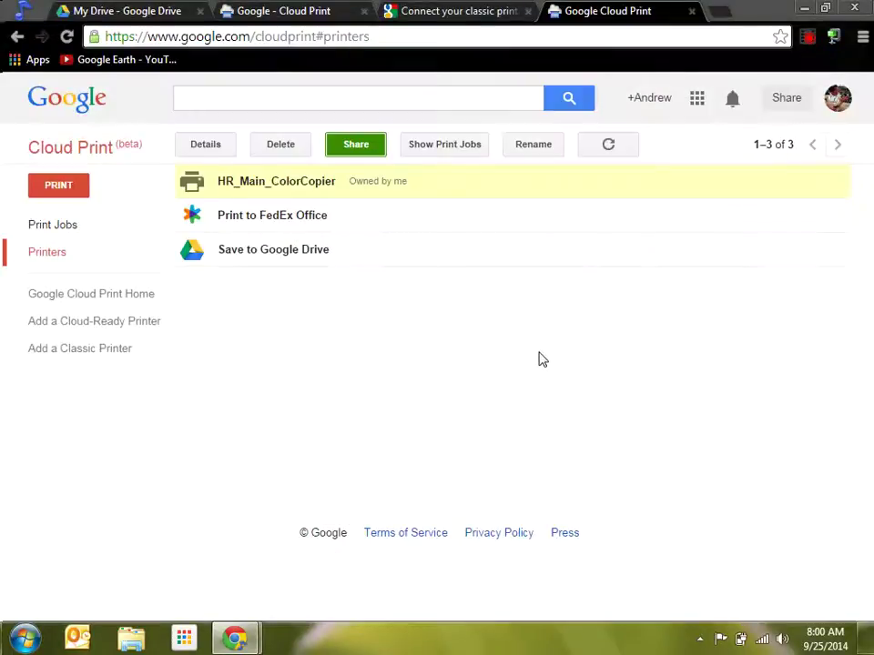
- Try HR_Main_ColorCopier as the print destination for the Drive image "2nd and 3rd floor", cancel printing and return to the Cloud Print printer list
left_click(363, 11)
left_click(186, 14)
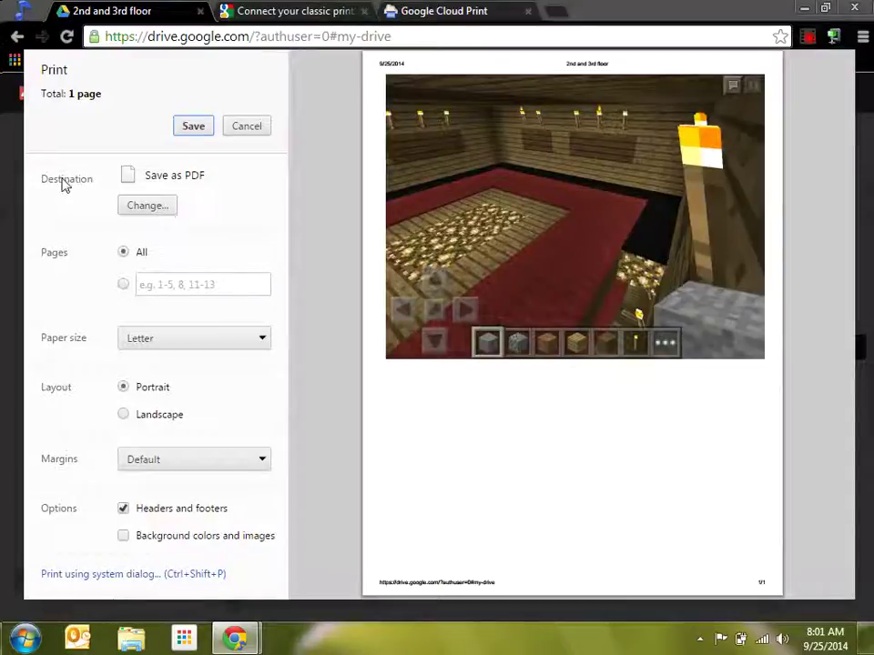
left_click(150, 207)
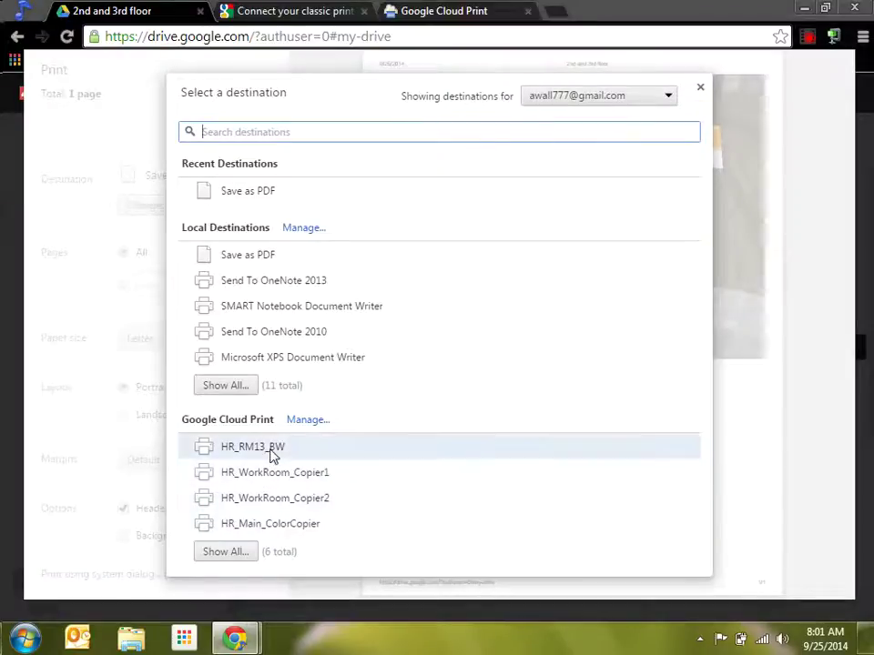
left_click(273, 524)
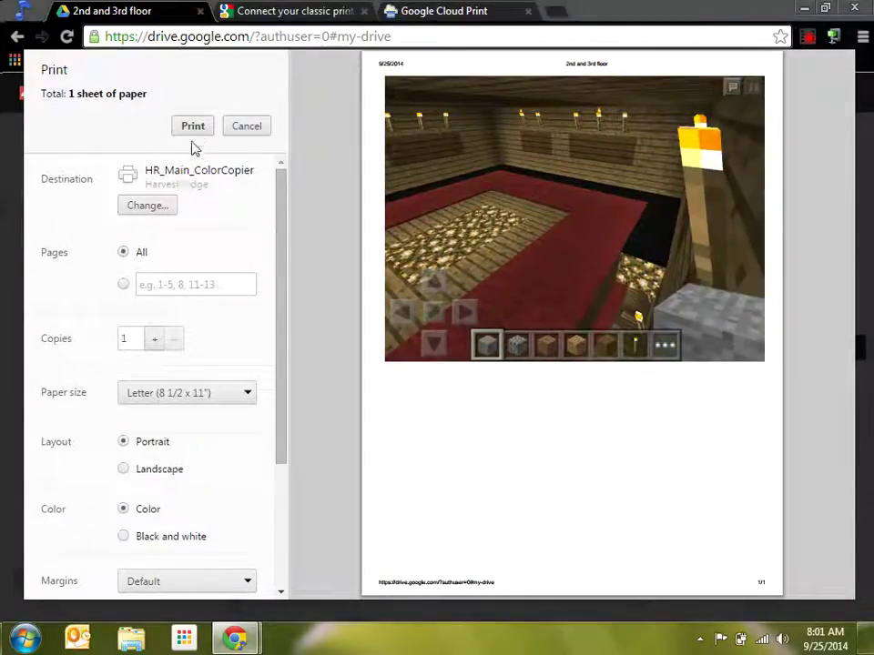
left_click(246, 126)
left_click(437, 11)
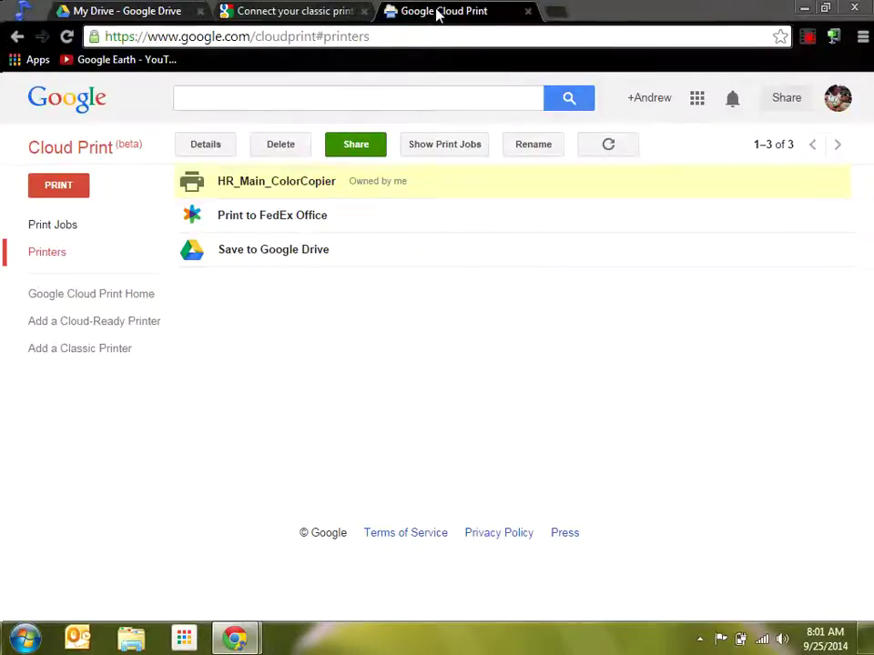